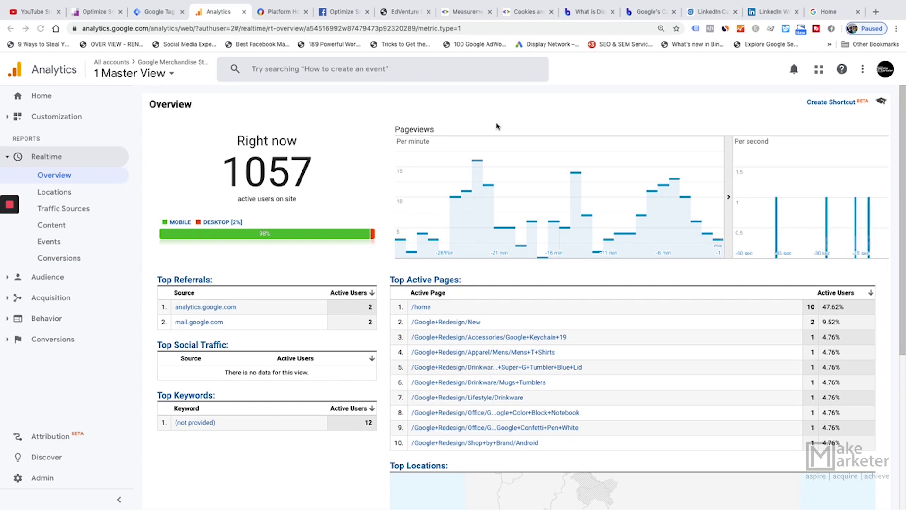
- Collapse the navigation sidebar to widen the Realtime Overview report
click(119, 502)
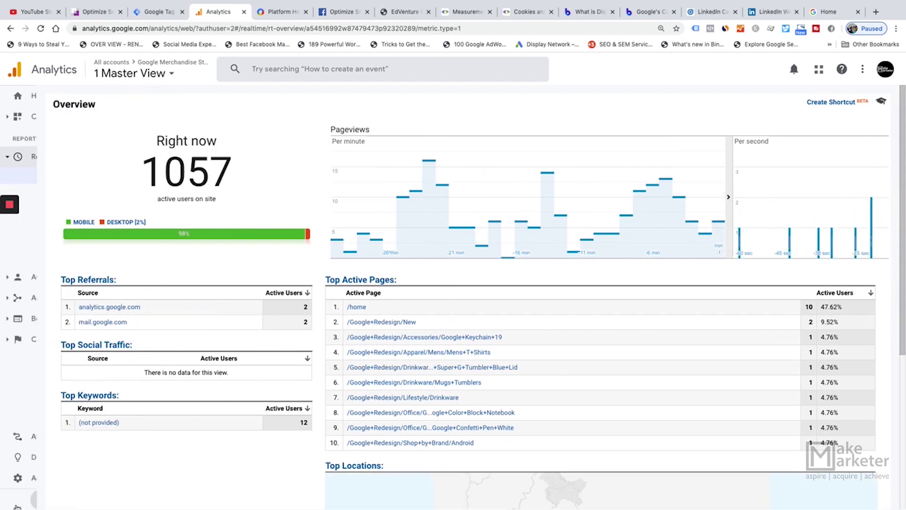
click(16, 499)
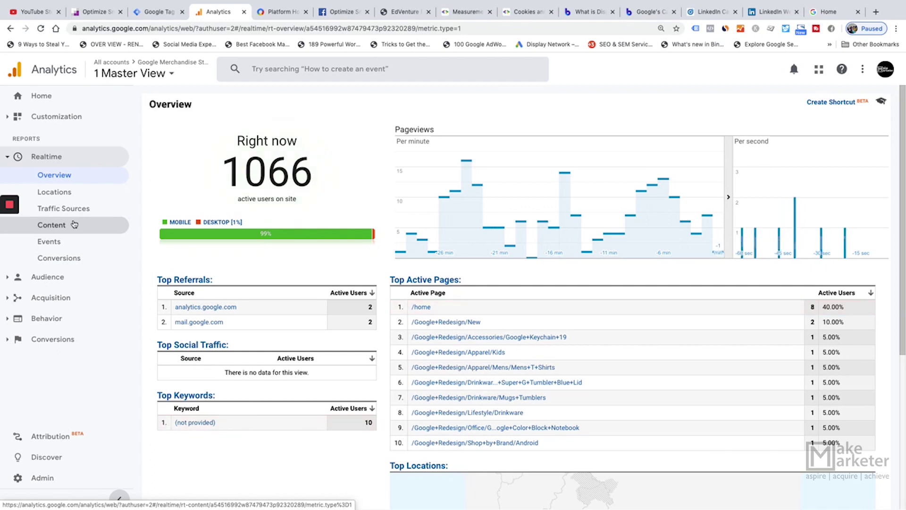
click(59, 161)
click(59, 160)
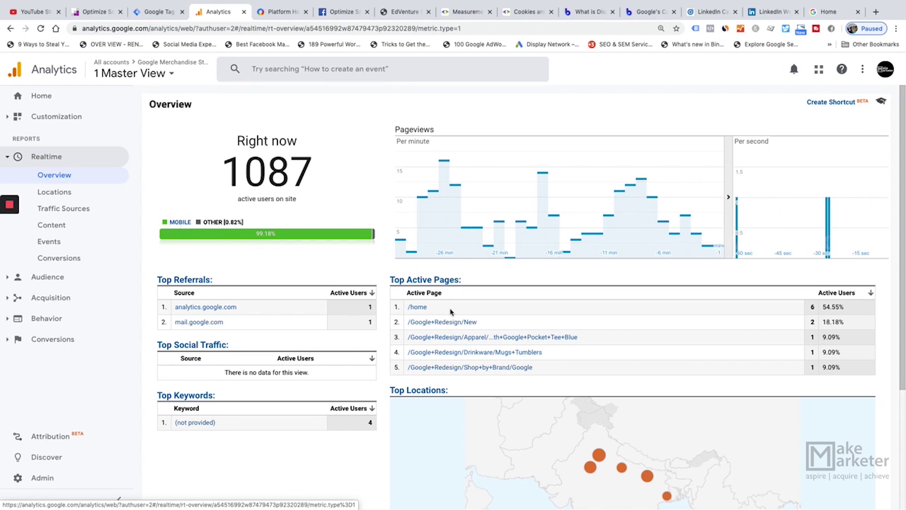
mouse_move(421, 170)
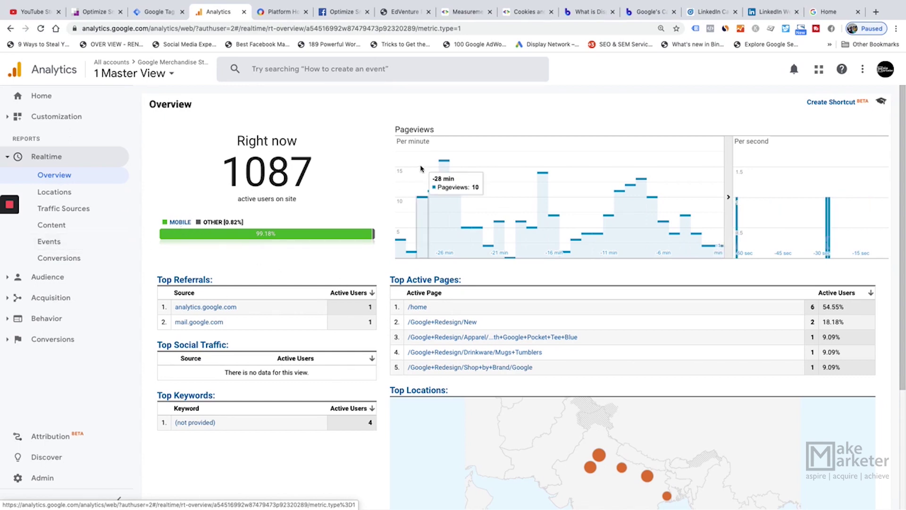
click(57, 192)
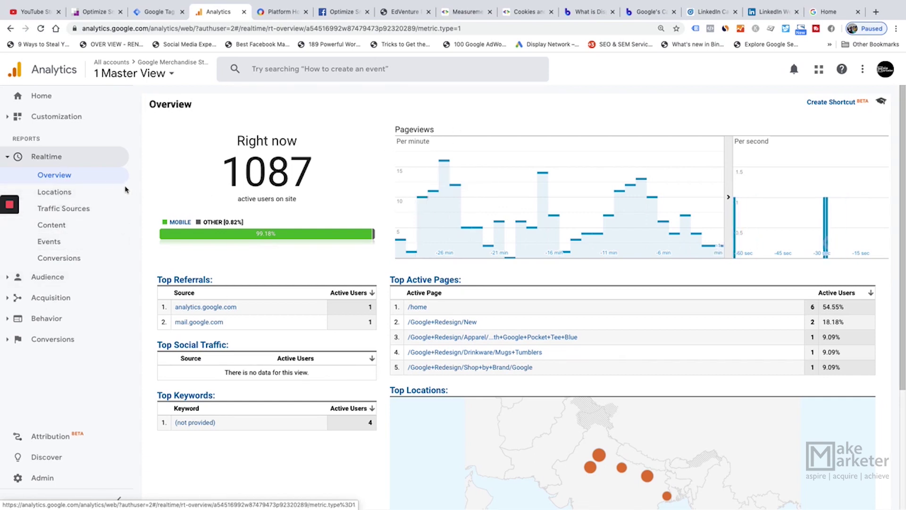
click(89, 180)
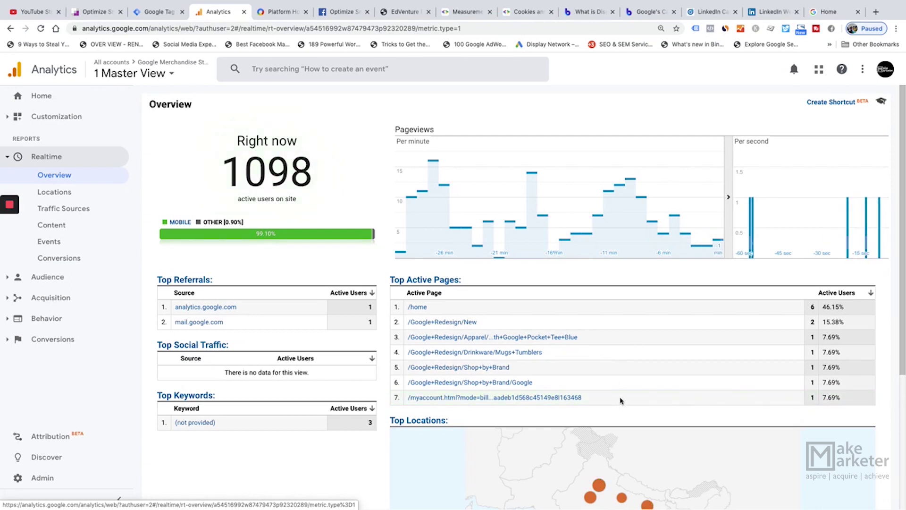
scroll(621, 406, down, 4)
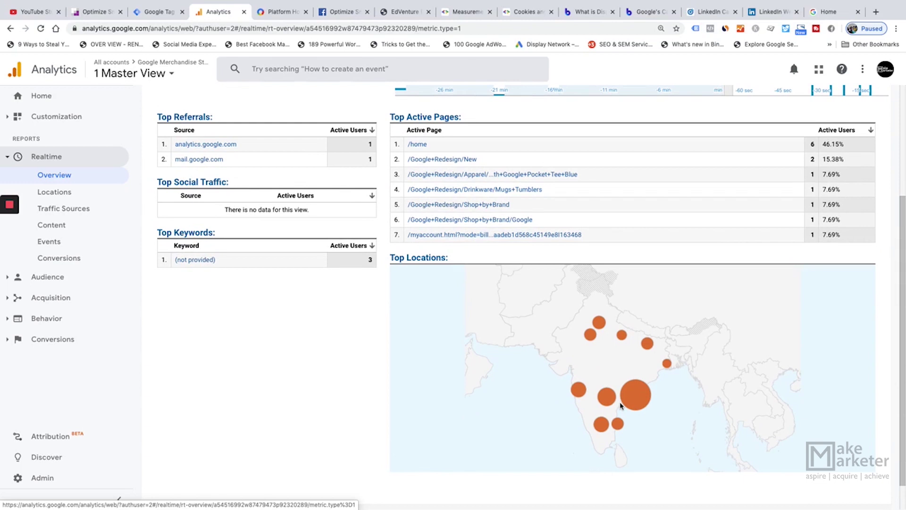
- Scroll the Realtime Overview to the Top Active Pages table and India locations map
scroll(620, 406, up, 1)
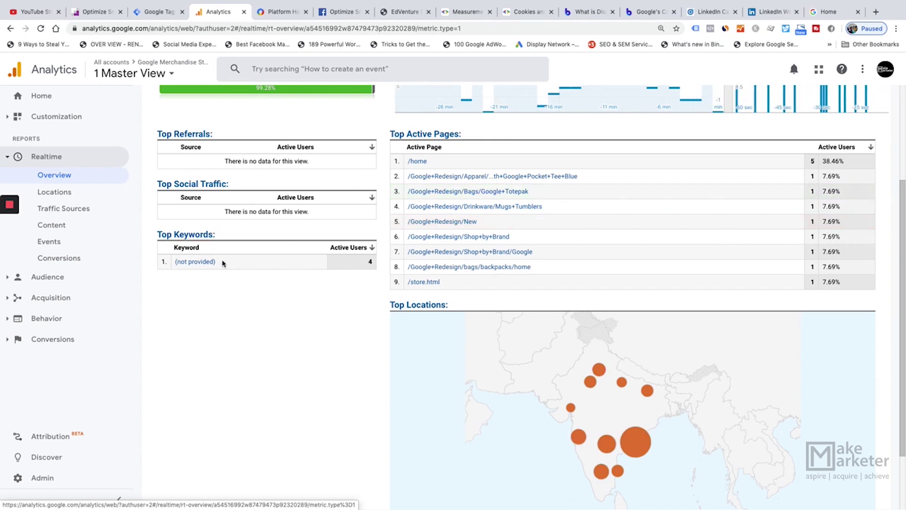
scroll(239, 257, up, 1)
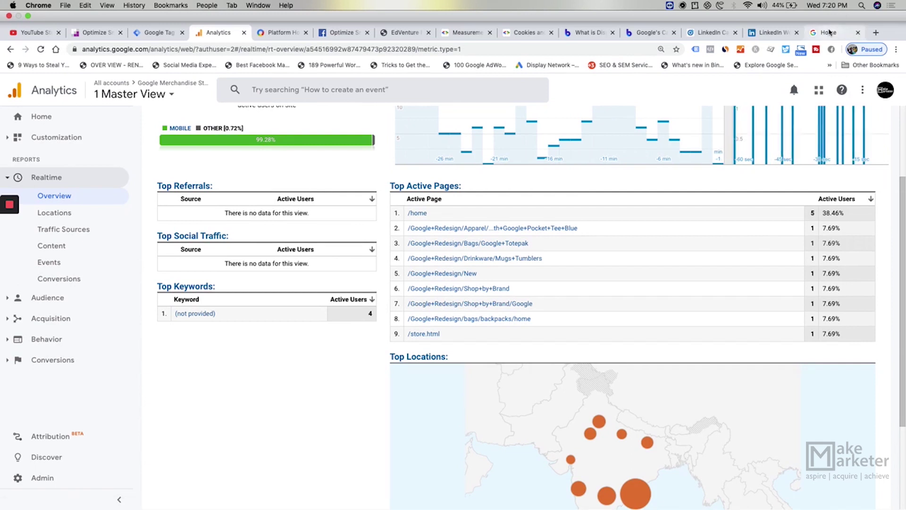
- Reload the store page tagged utm_term=gbooks, then return to the Analytics realtime report
click(829, 12)
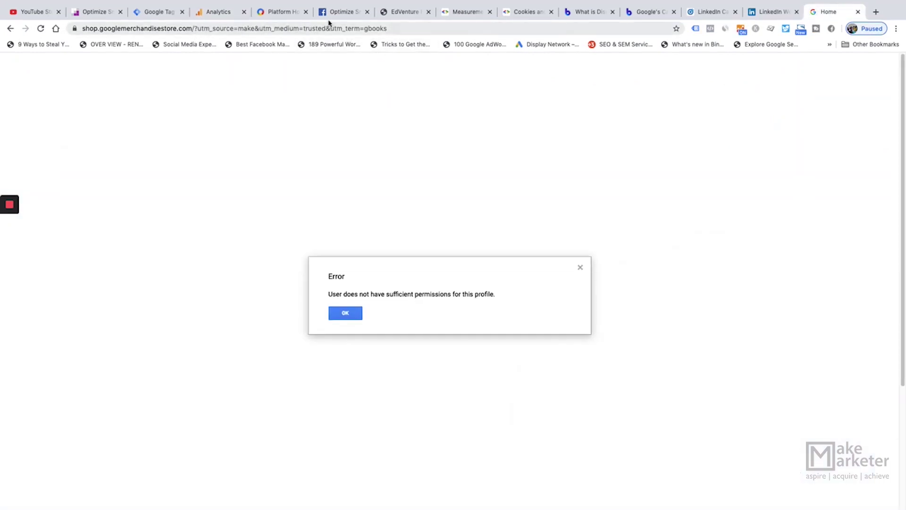
click(402, 30)
key(Return)
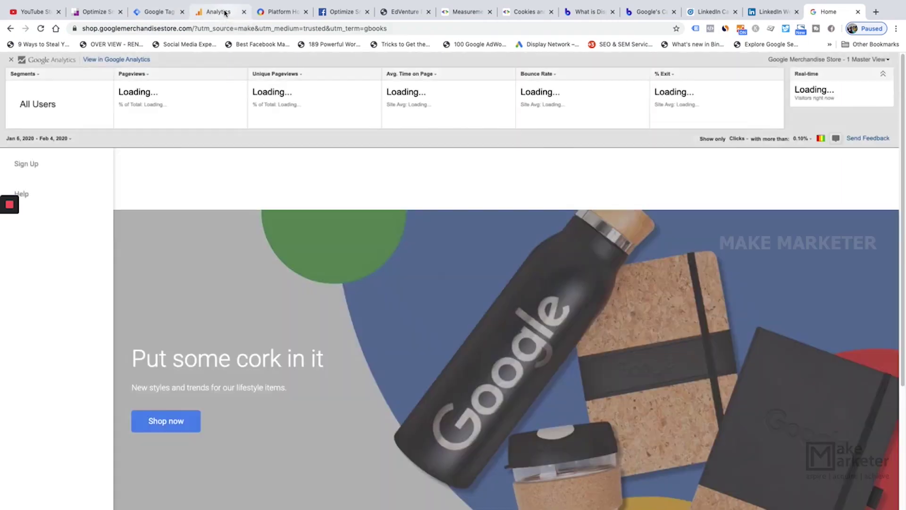
click(225, 12)
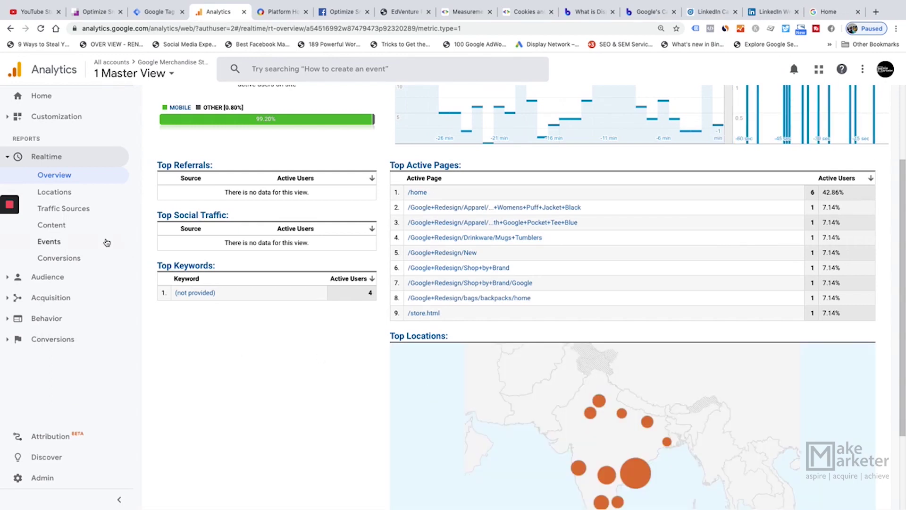
- Reload the Realtime Overview twice and scroll to Top Keywords showing gbooks with 1 user
click(69, 195)
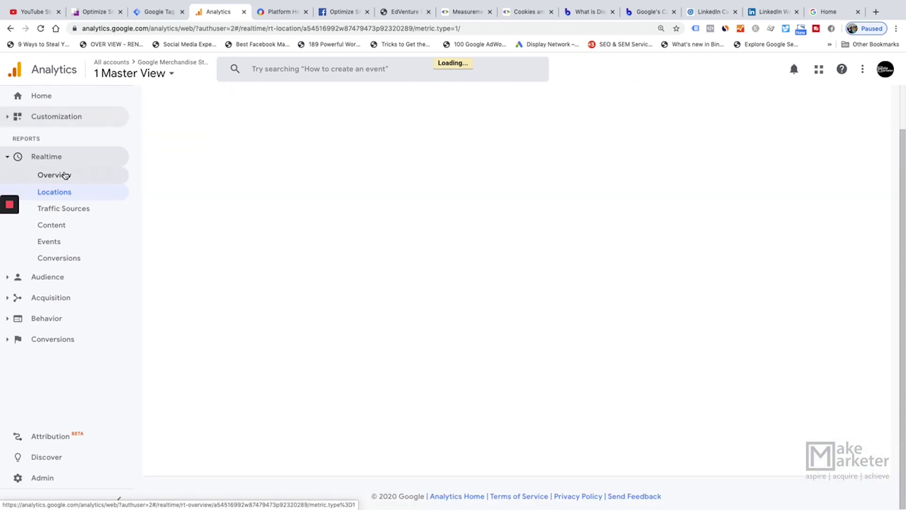
click(65, 175)
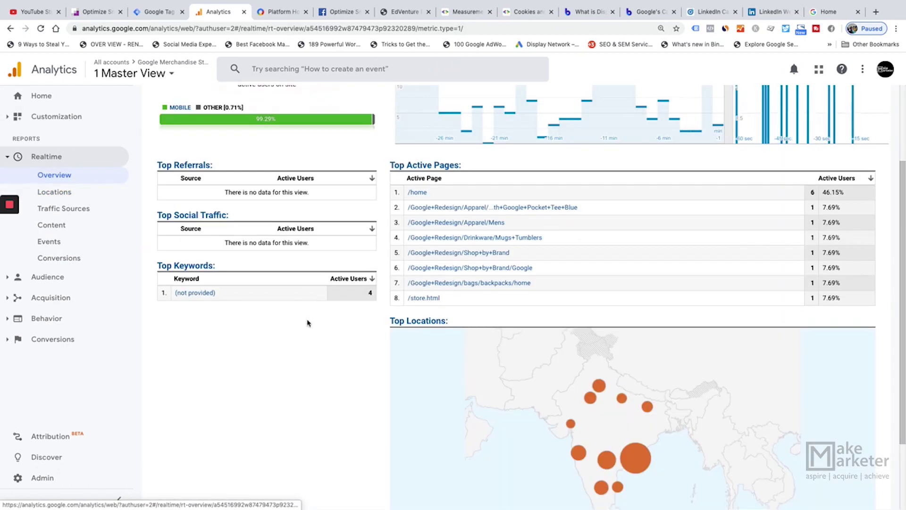
scroll(289, 354, down, 2)
scroll(290, 354, up, 2)
scroll(289, 354, up, 1)
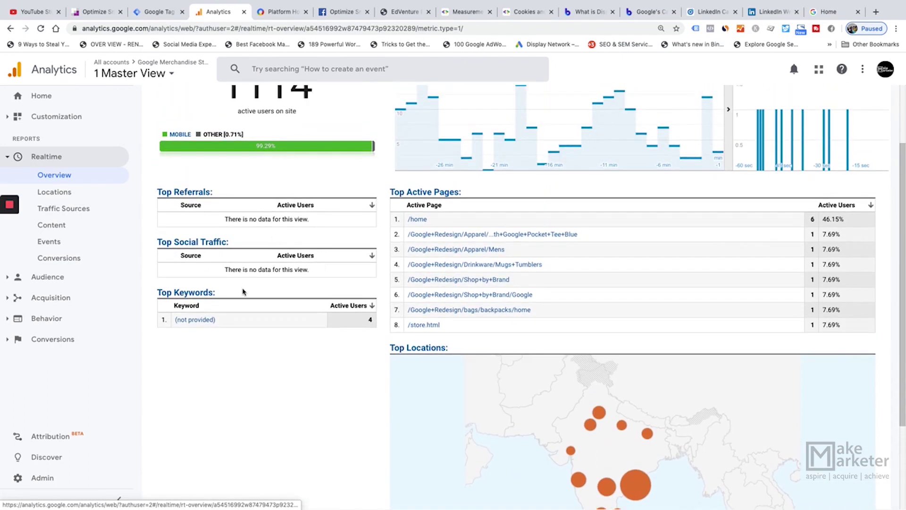
click(78, 198)
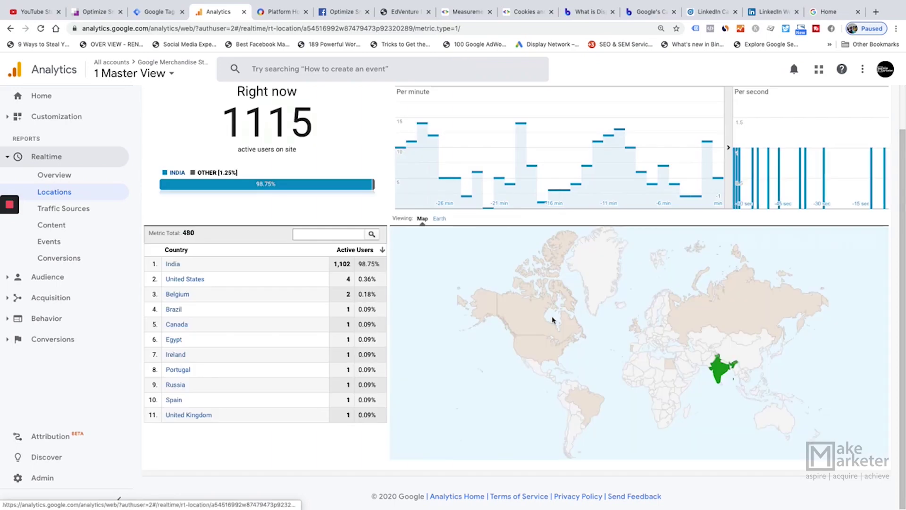
click(71, 181)
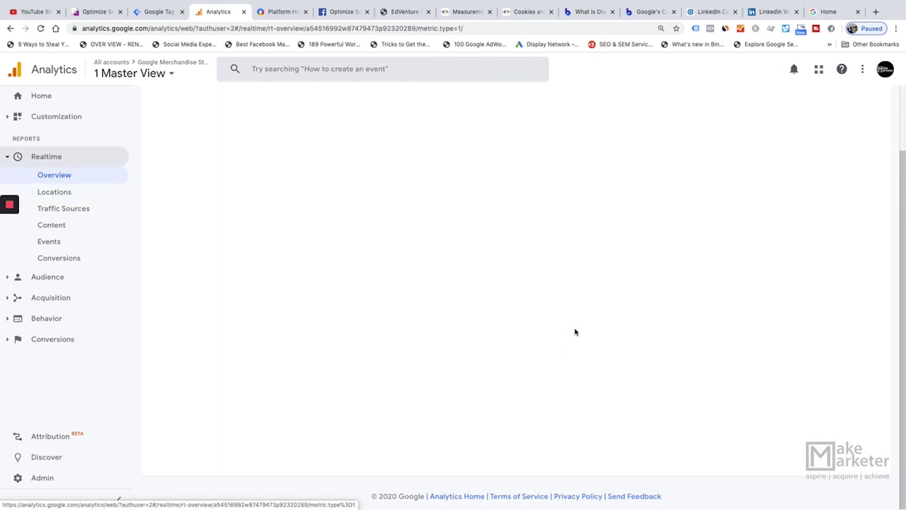
scroll(575, 331, down, 3)
mouse_move(641, 365)
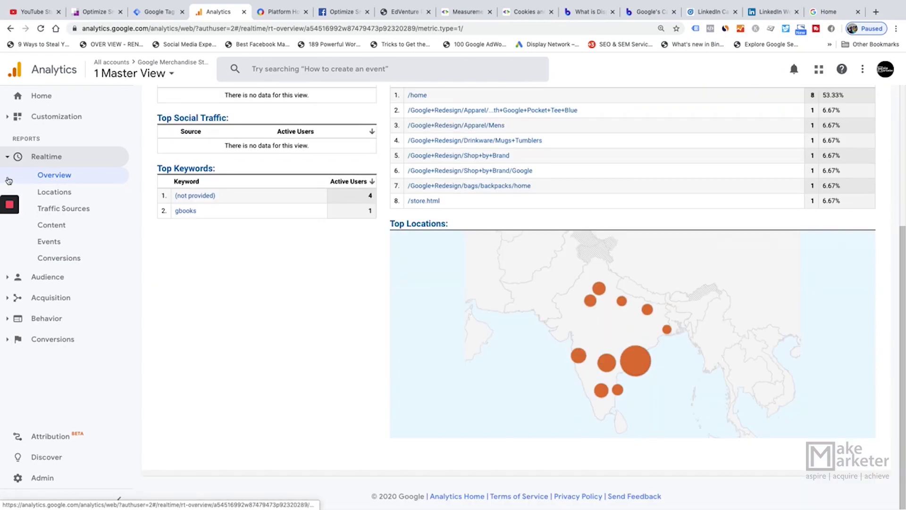
- Drill into India in realtime Locations, then clear the India filter to show 1115 users by country
click(71, 192)
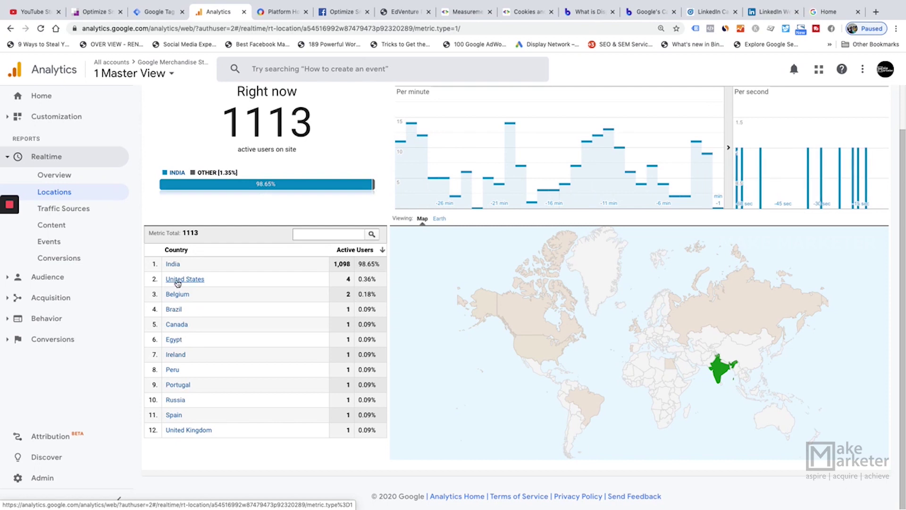
click(173, 264)
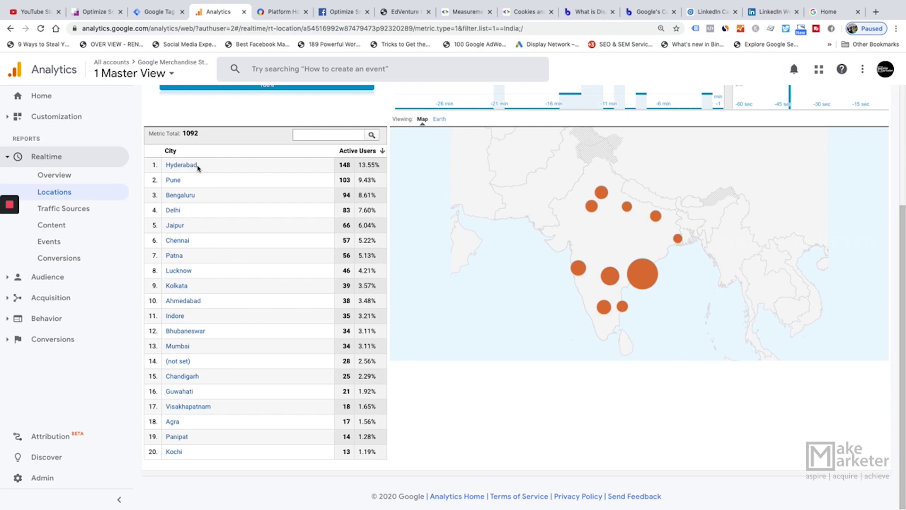
scroll(198, 206, up, 4)
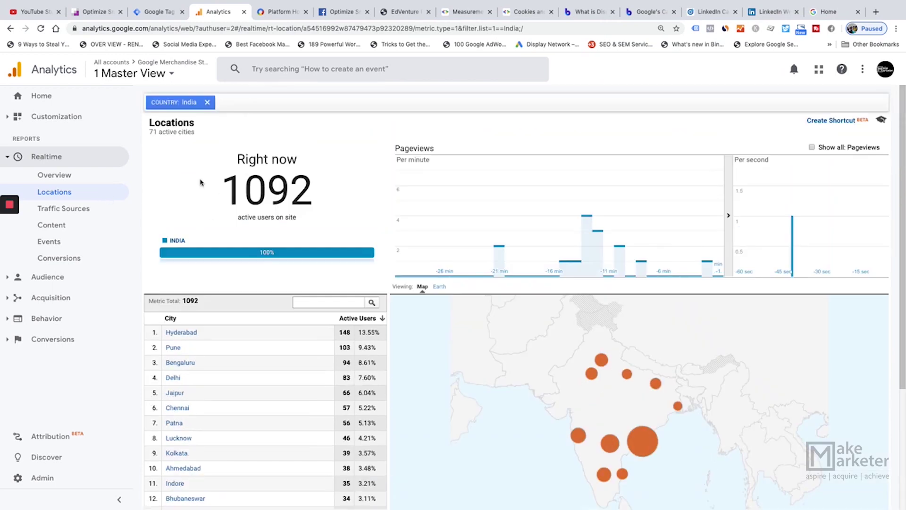
click(207, 103)
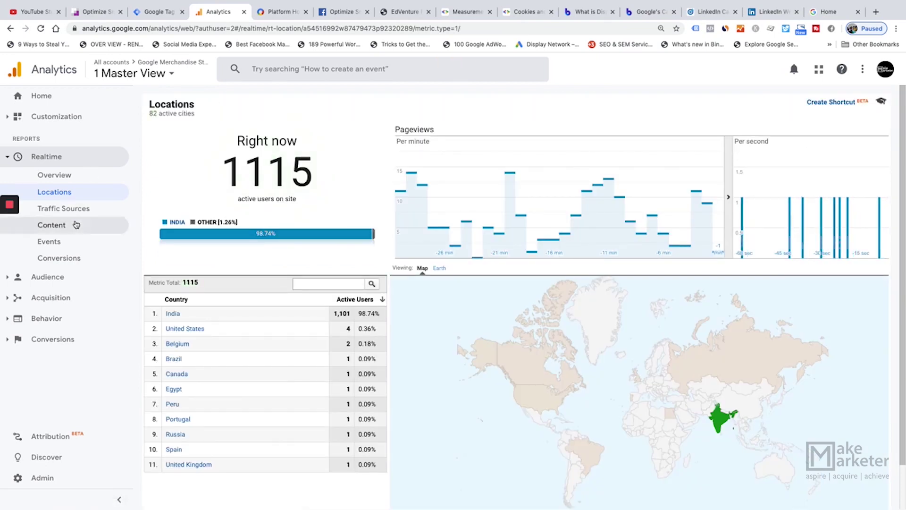
scroll(555, 307, down, 2)
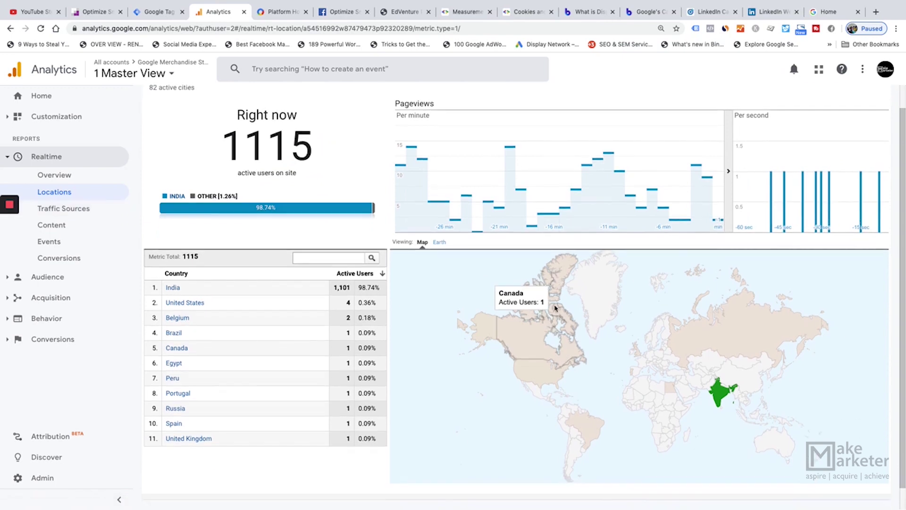
scroll(152, 323, up, 1)
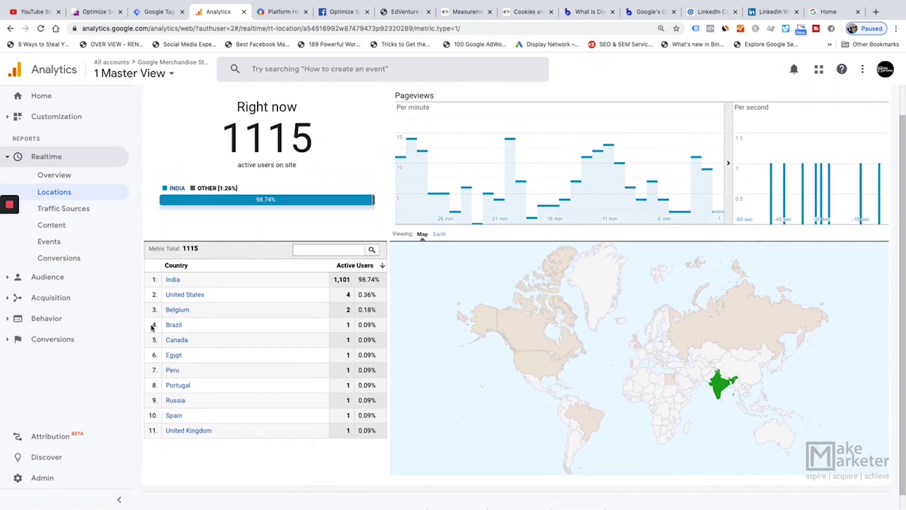
- Open the realtime Traffic Sources report, then switch to the merchandise store page
click(68, 211)
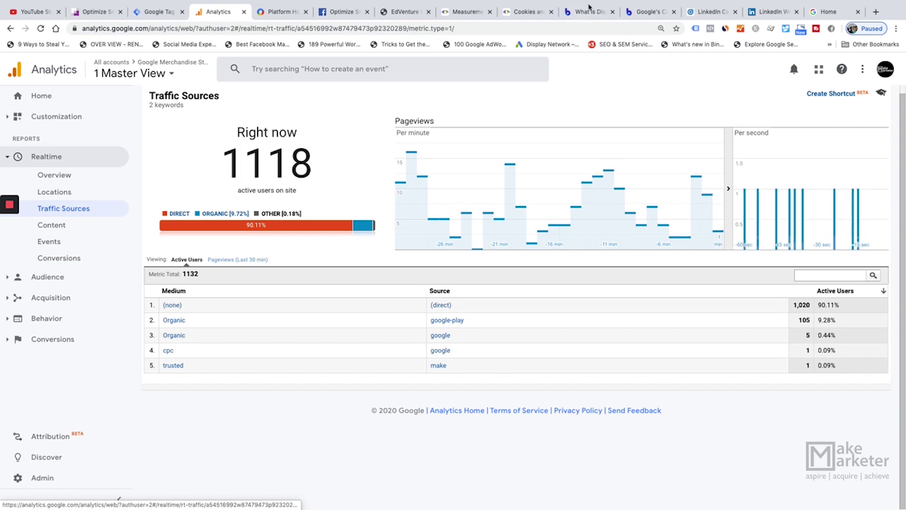
click(827, 12)
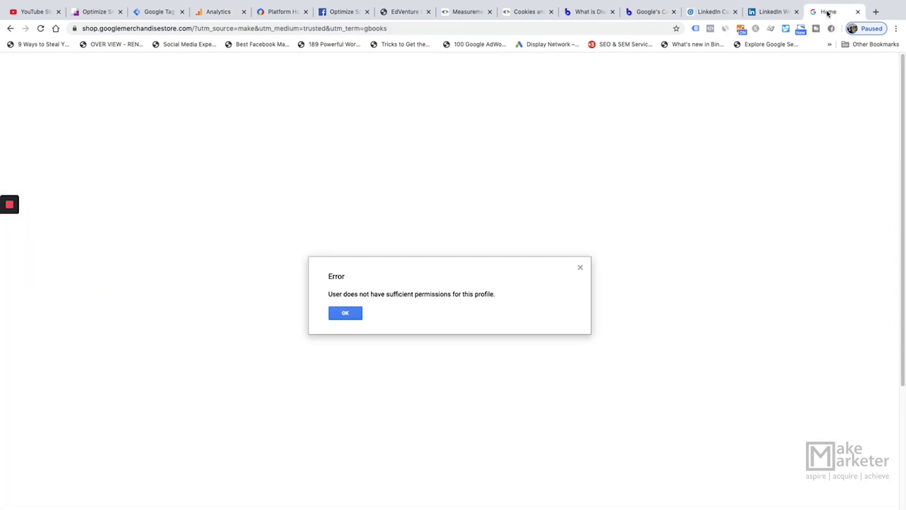
- View the store page's utm_source=make&utm_medium=trusted address, then return to Analytics
click(256, 30)
click(256, 32)
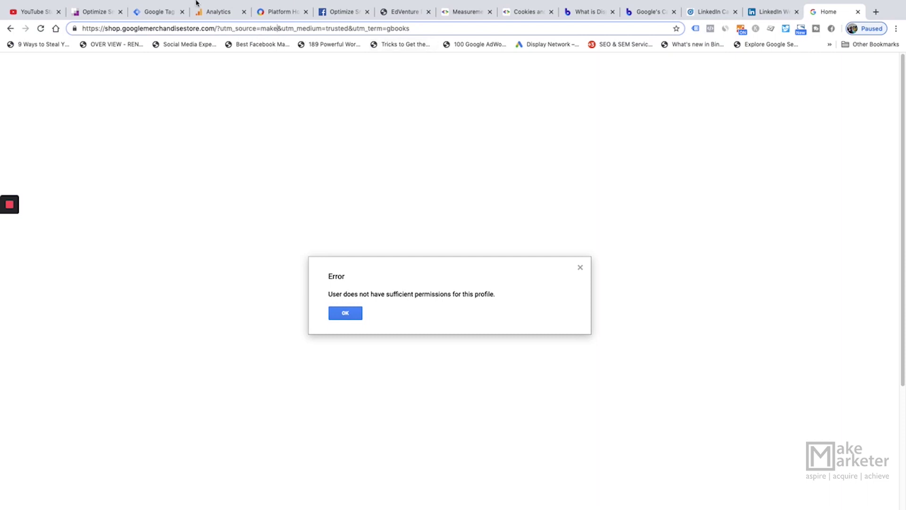
click(218, 11)
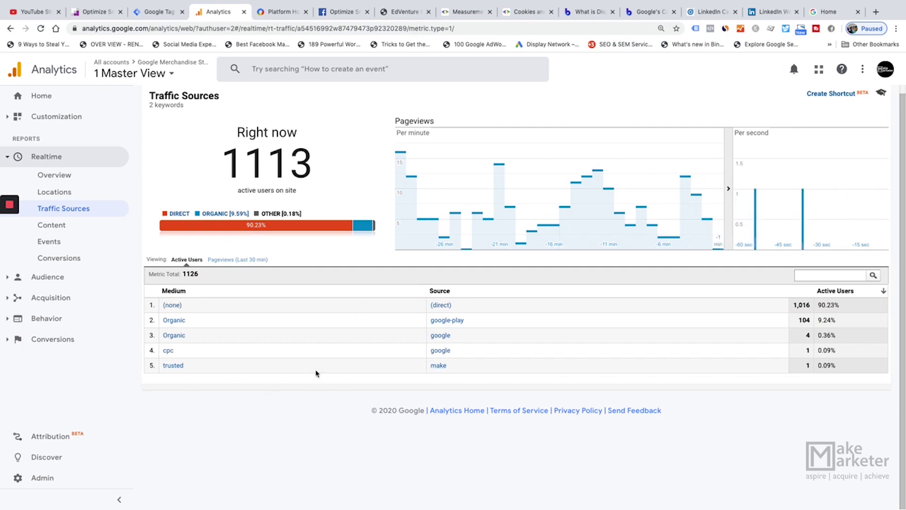
- Filter Traffic Sources to source make, leaving only the trusted / make row at 100%
click(438, 366)
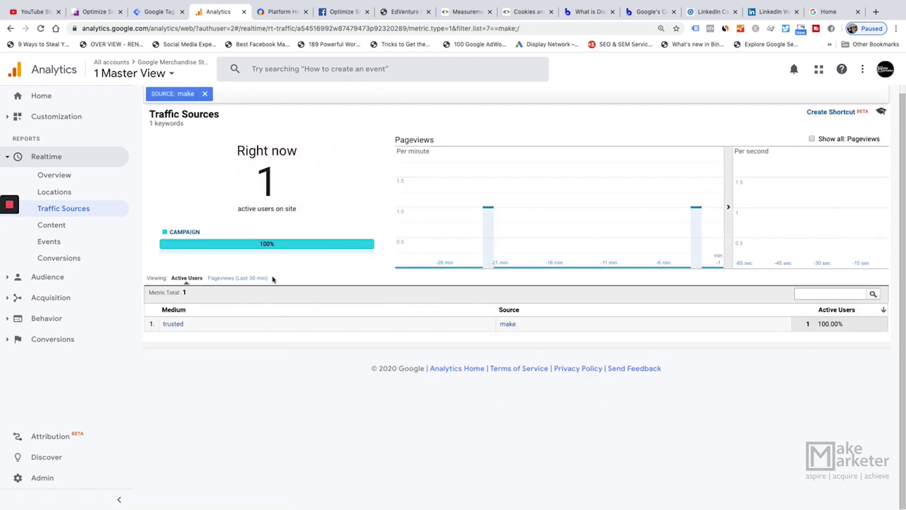
- Clear and reapply the make source filter on the Traffic Sources report
click(205, 94)
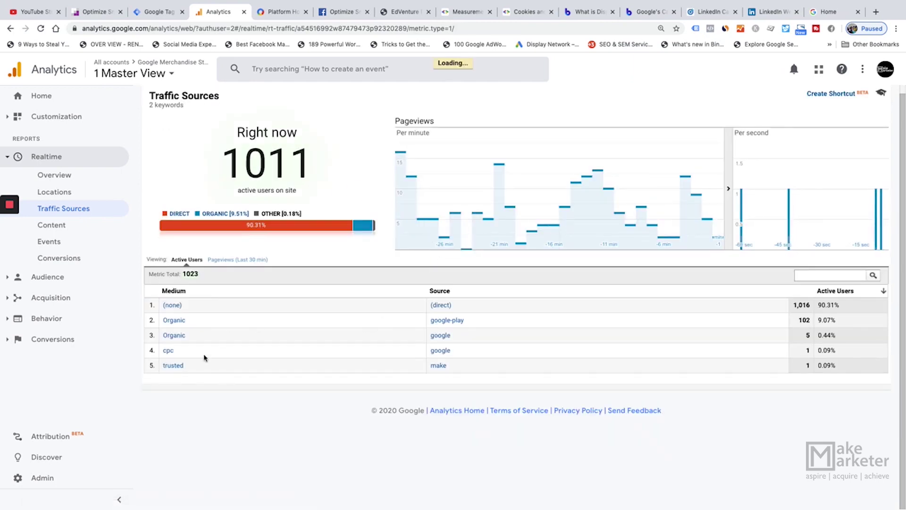
click(439, 366)
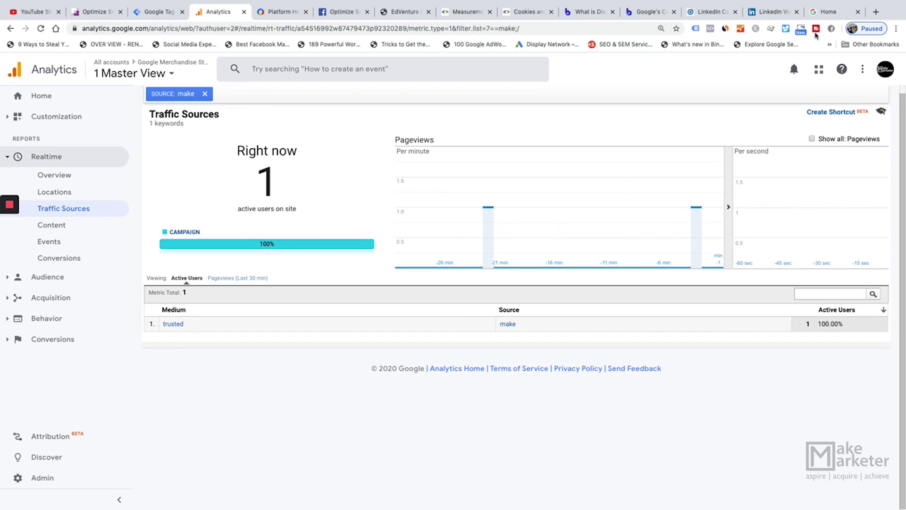
scroll(498, 216, down, 1)
scroll(491, 224, up, 1)
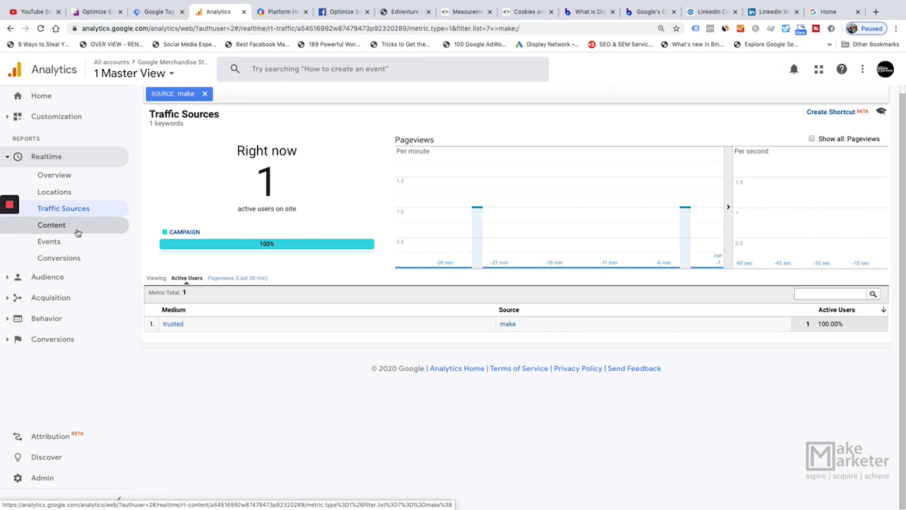
- Remove the make filter, switch to Pageviews (Last 30 min), and go to the realtime Content report
click(205, 94)
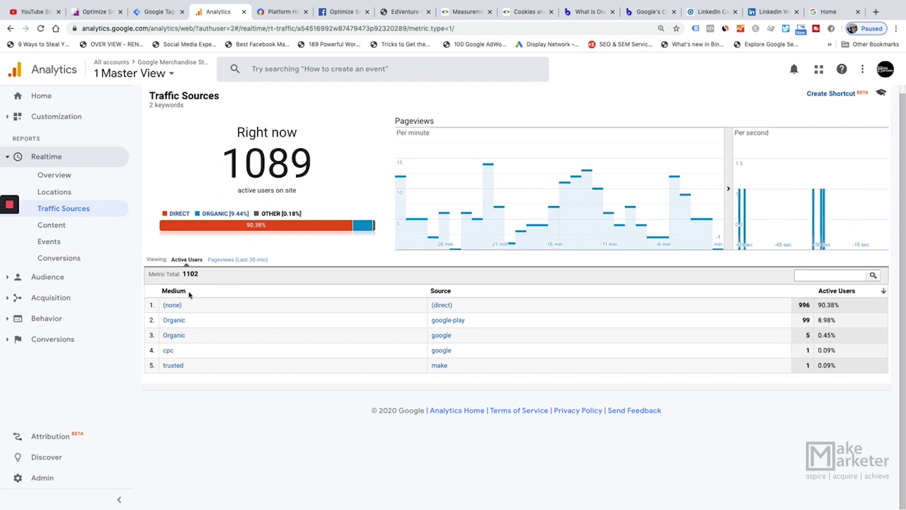
click(230, 261)
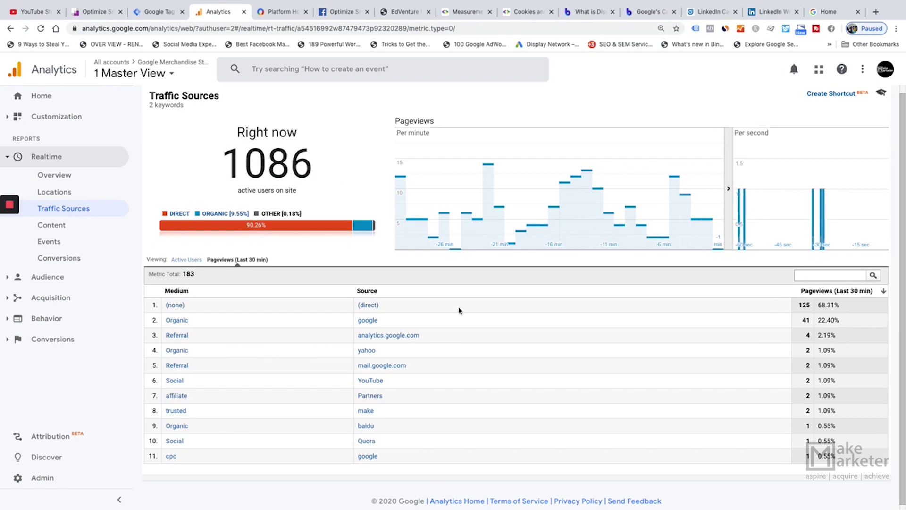
click(71, 226)
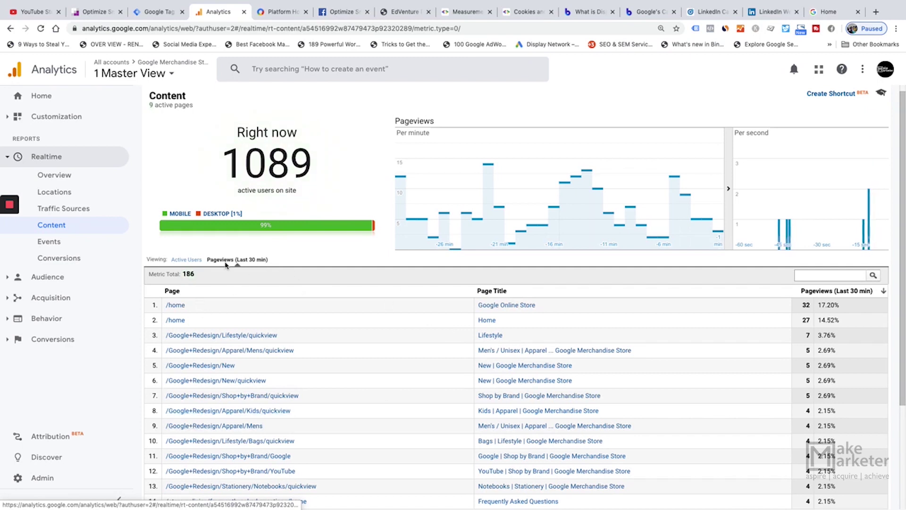
- Switch the Content table to Active Users, then go to the realtime Events report
click(179, 263)
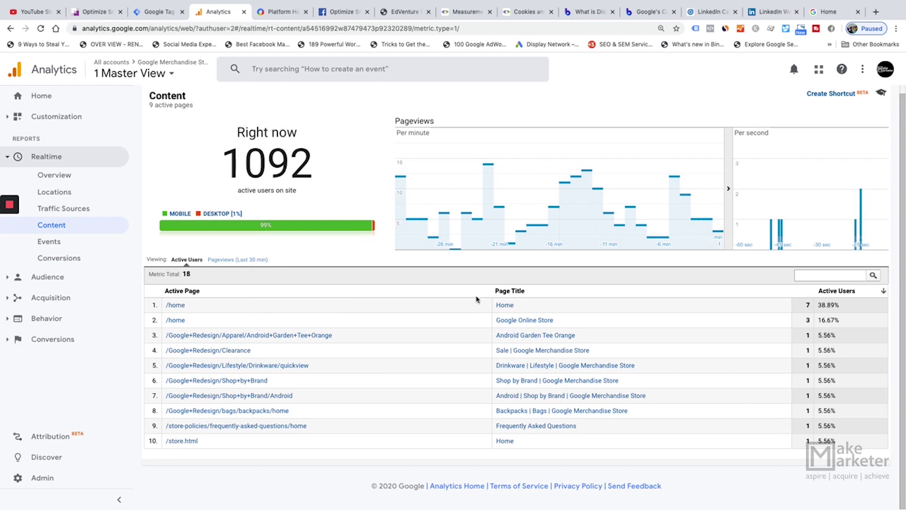
click(68, 246)
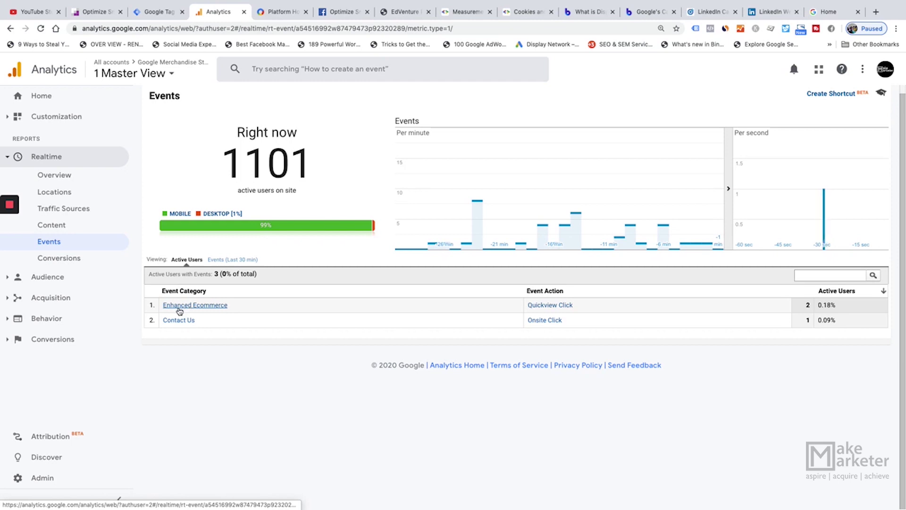
click(181, 305)
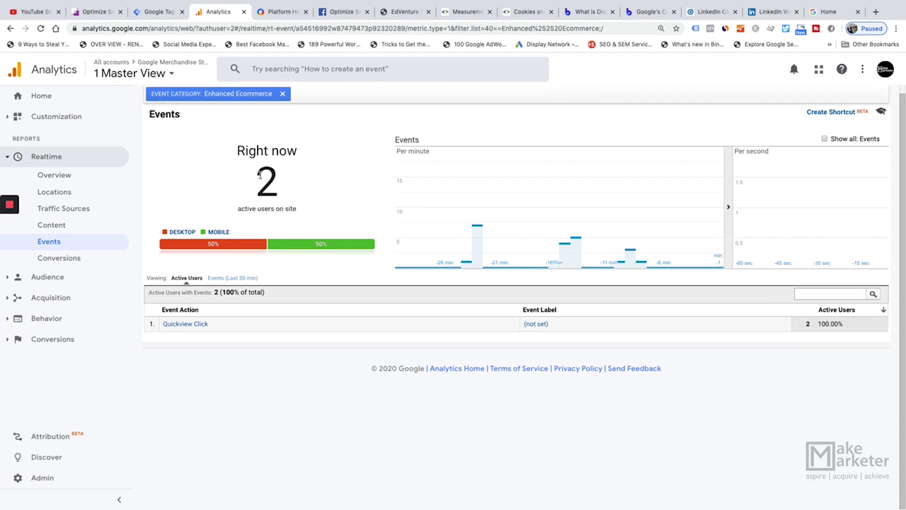
click(283, 93)
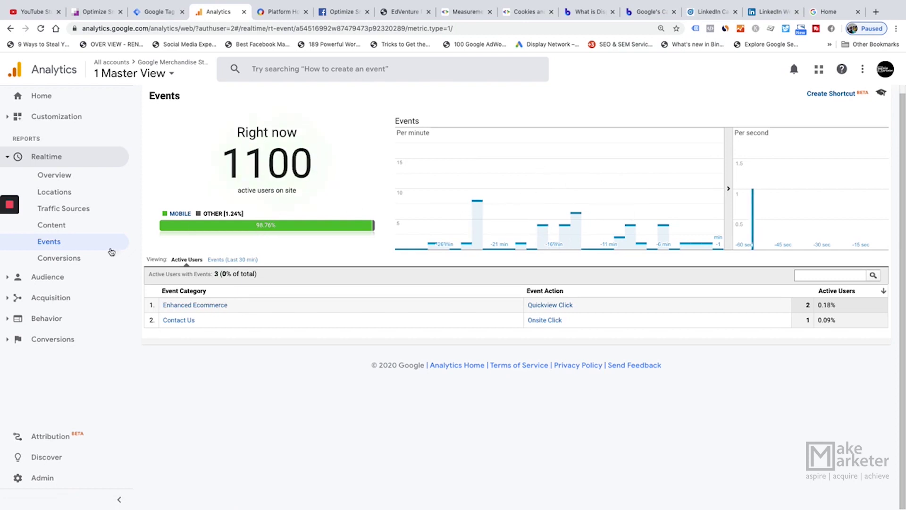
- Check the realtime Conversions goals (Purchase Completed, Registrations, Entered Checkout), then return to the realtime Overview
click(77, 260)
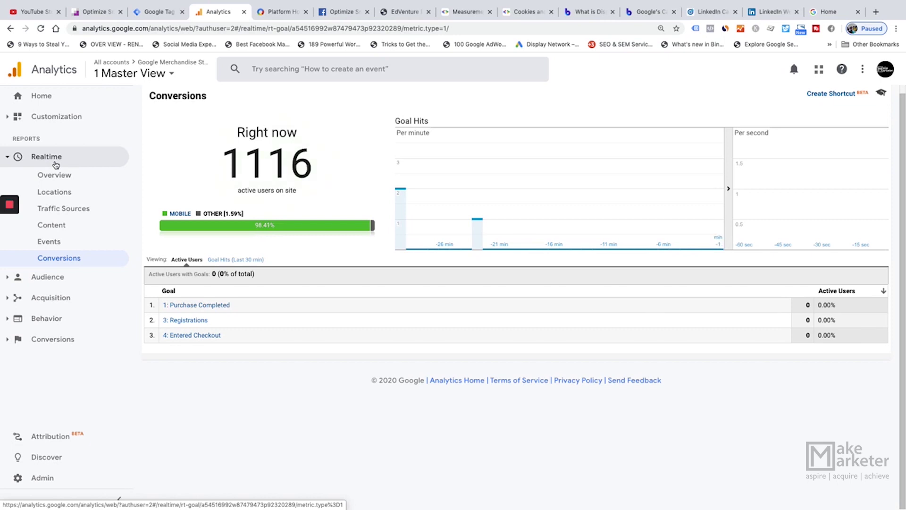
click(55, 176)
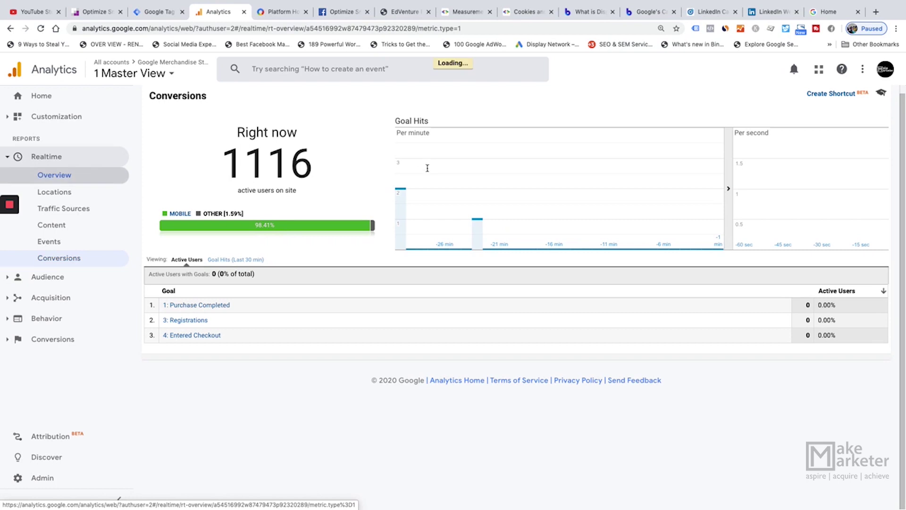